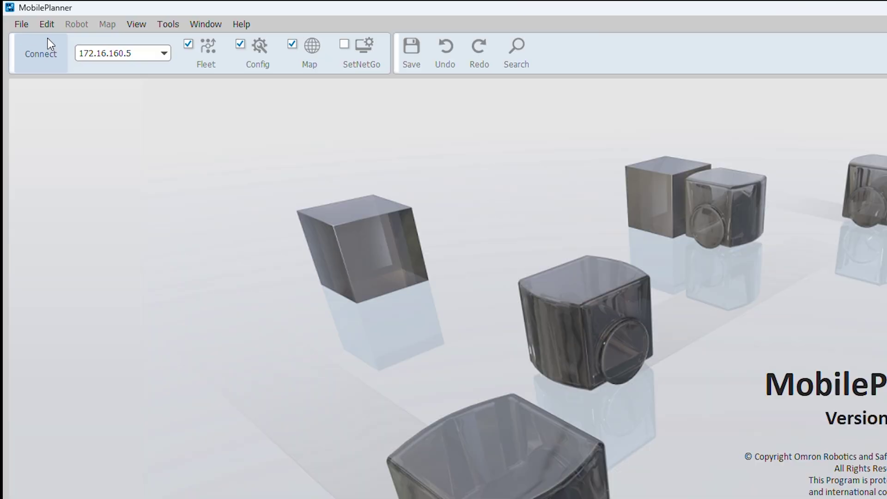
- Bring up the login dialog for robot 172.16.160.5 from the toolbar Connect button
left_click(41, 58)
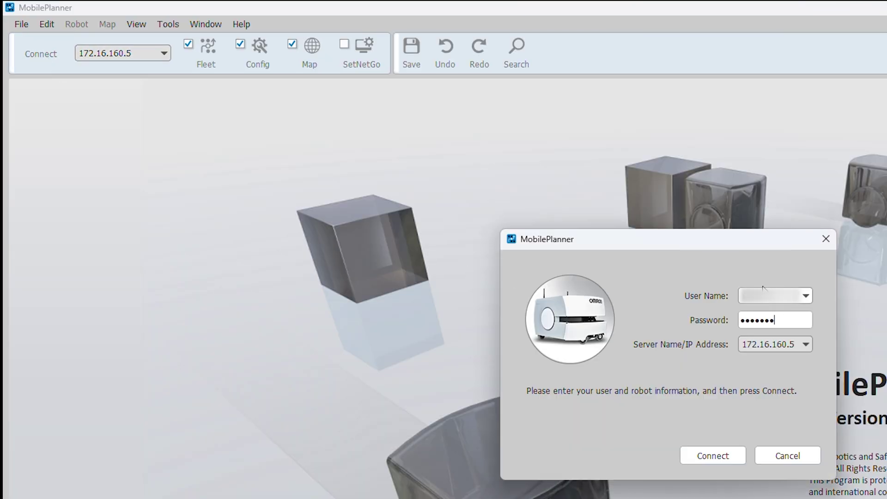
- Log in to robot 172.16.160.5 with the entered credentials, loading its 115v2 map views
left_click(717, 452)
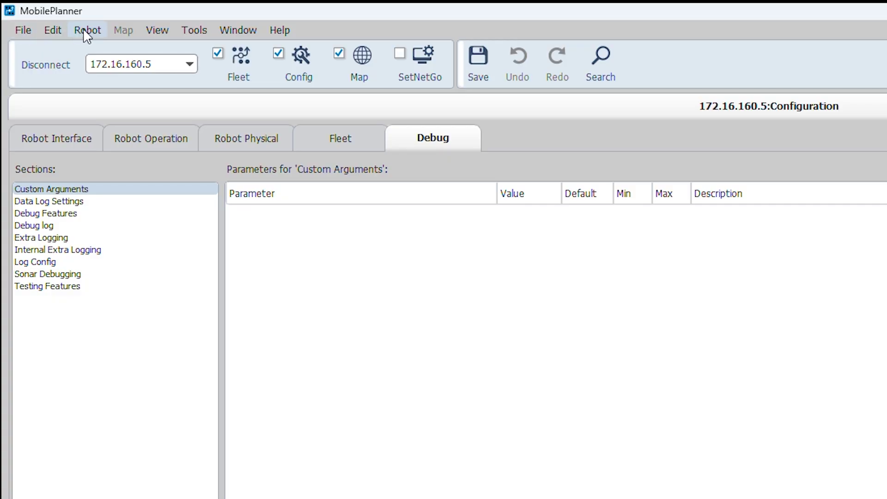
- Start scanning a new map named 115v3 from the Robot > Map Creation commands
left_click(83, 29)
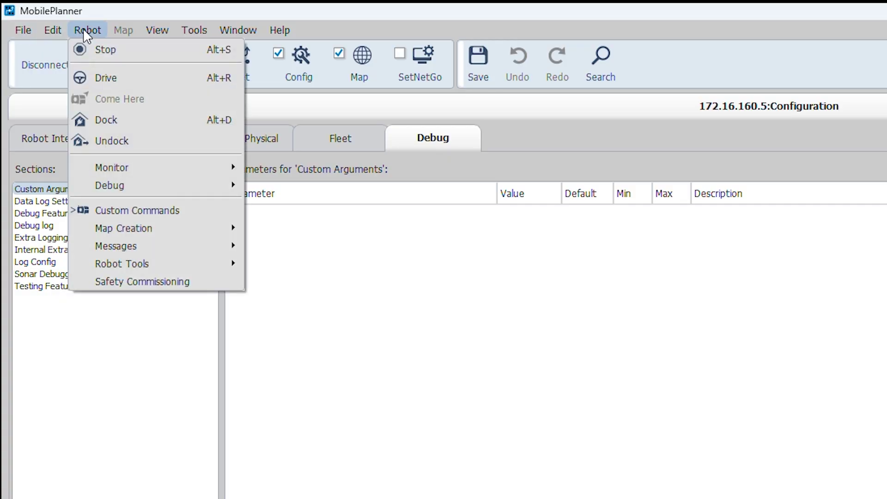
mouse_move(123, 228)
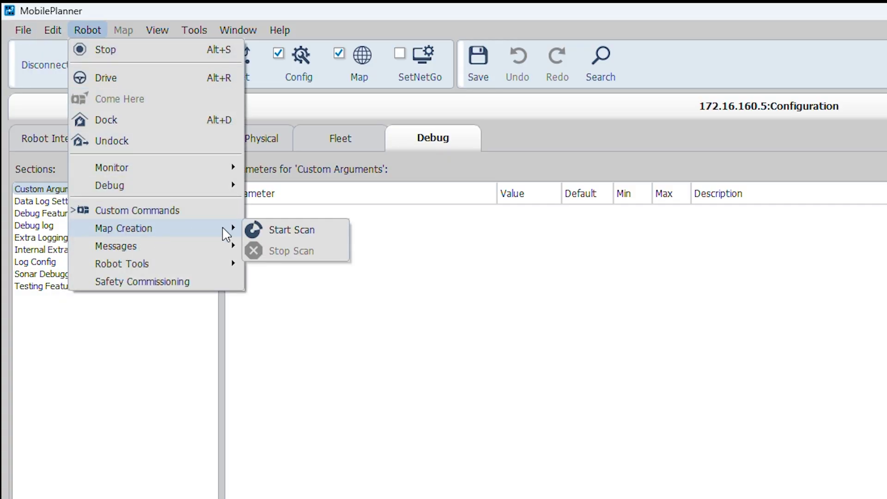
left_click(290, 235)
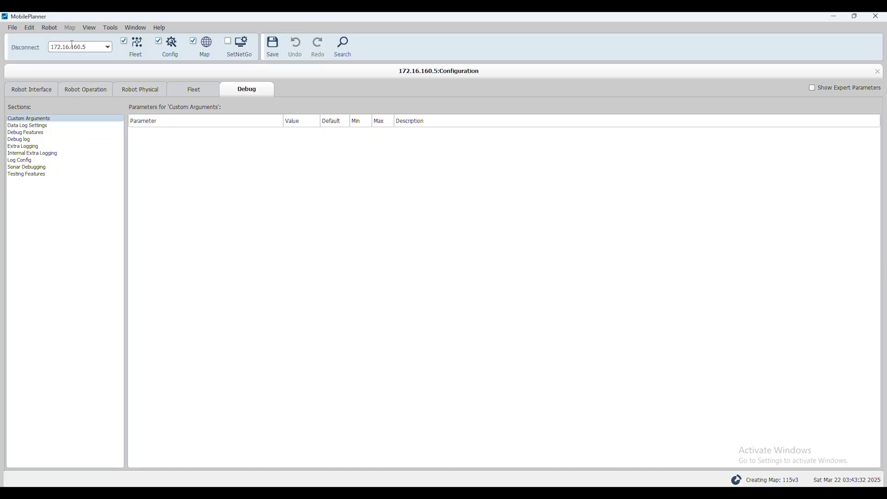
- Stop the running 115v3 map scan after driving the warehouse and confirm stopping
left_click(50, 27)
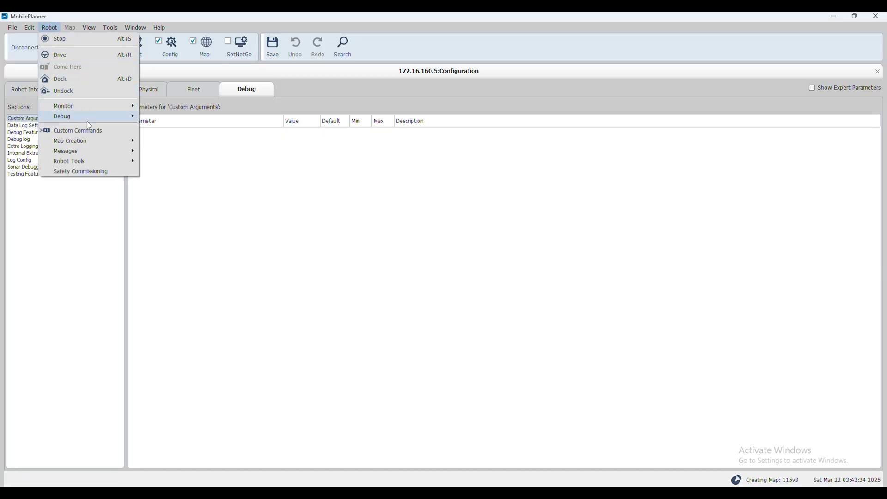
mouse_move(71, 141)
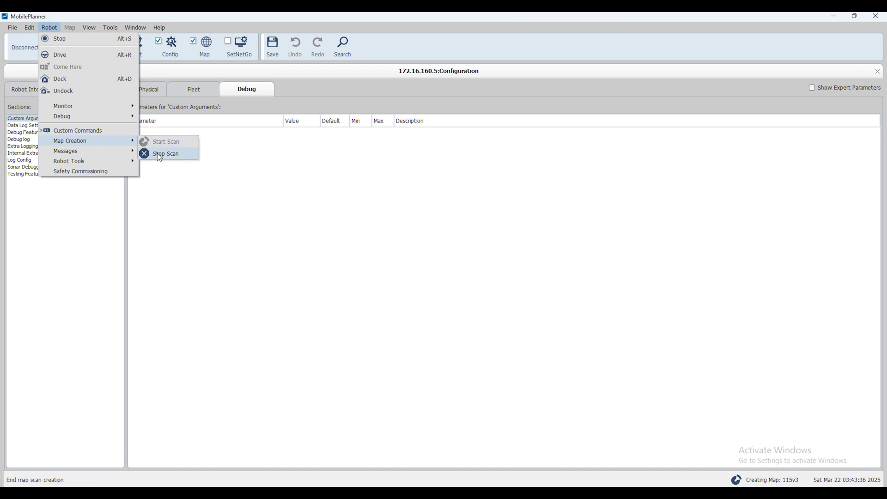
left_click(159, 157)
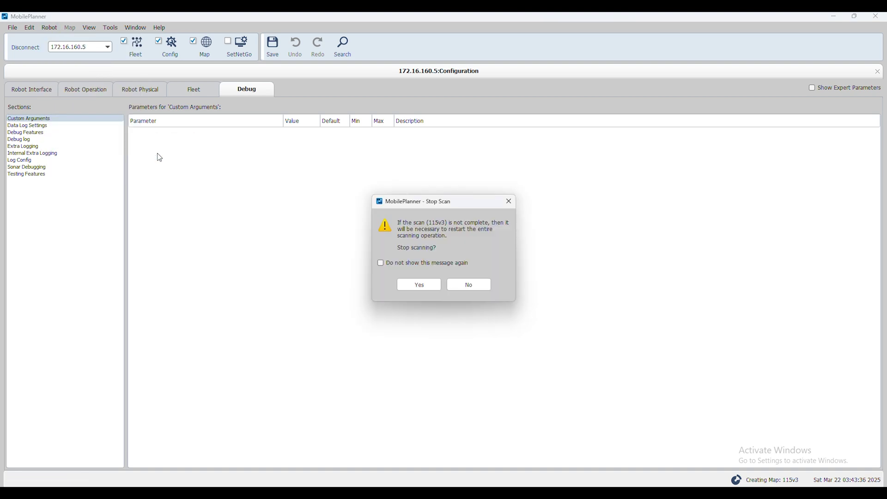
left_click(416, 285)
- Open only the scan file 115v3.z2d from the robot, with Other File unticked
left_click(12, 28)
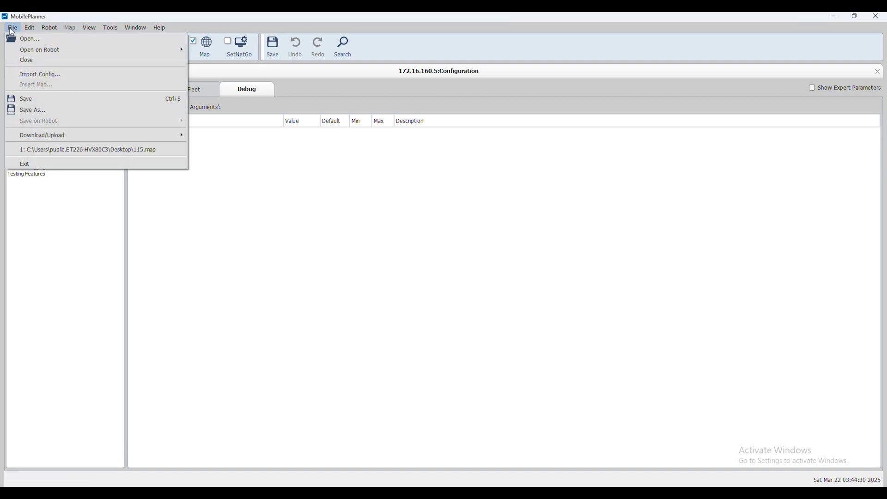
mouse_move(40, 49)
left_click(204, 52)
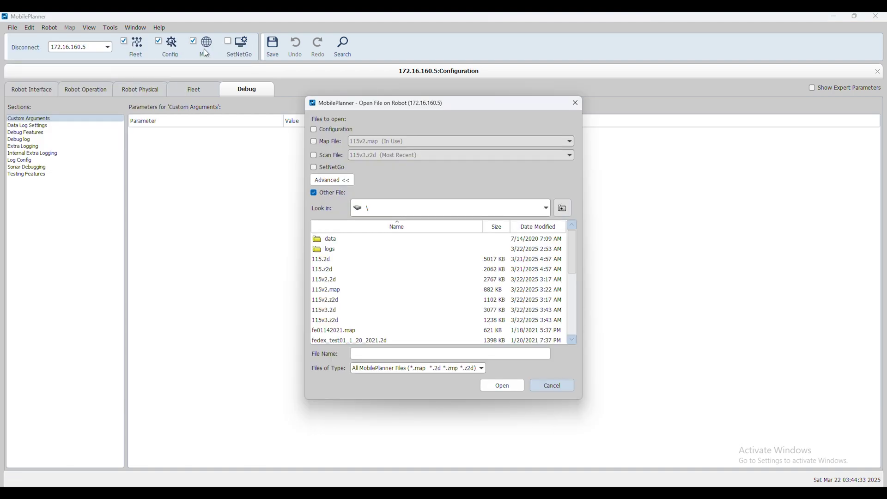
left_click(314, 155)
left_click(391, 156)
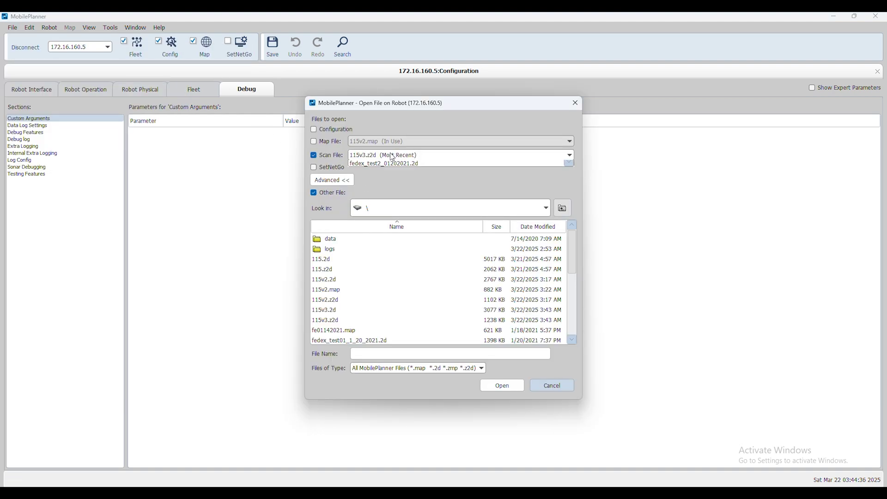
left_click(392, 164)
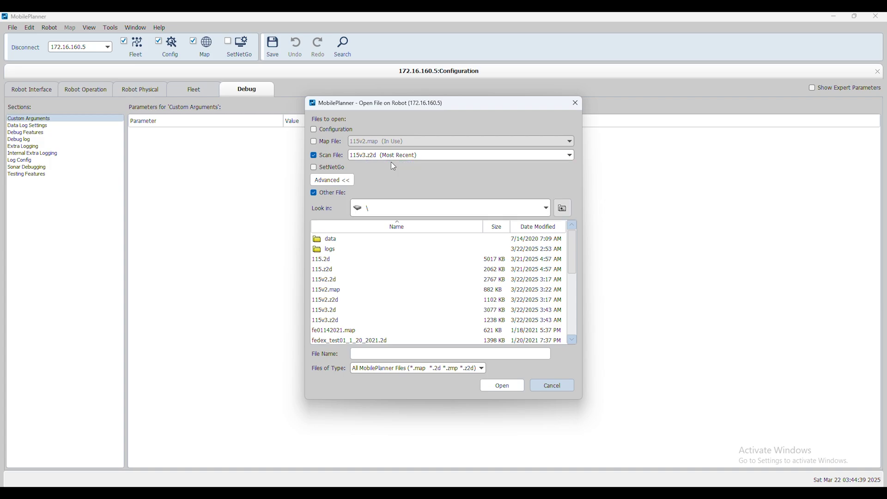
left_click(314, 194)
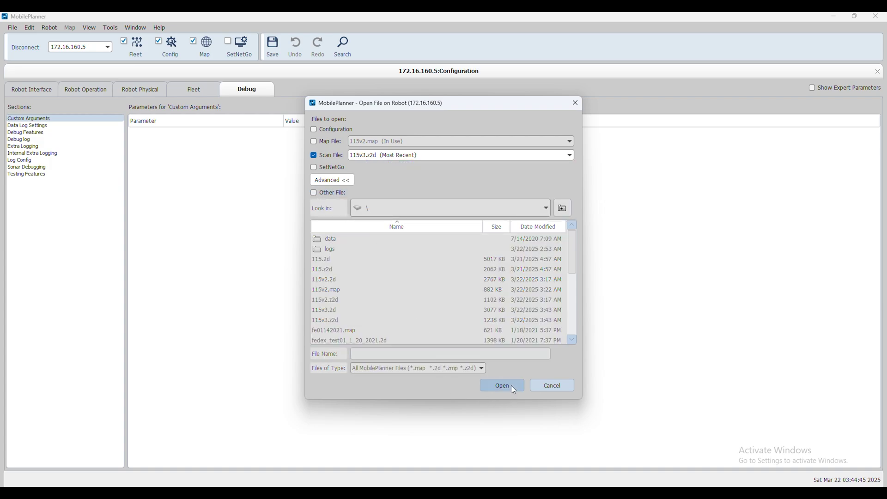
left_click(513, 386)
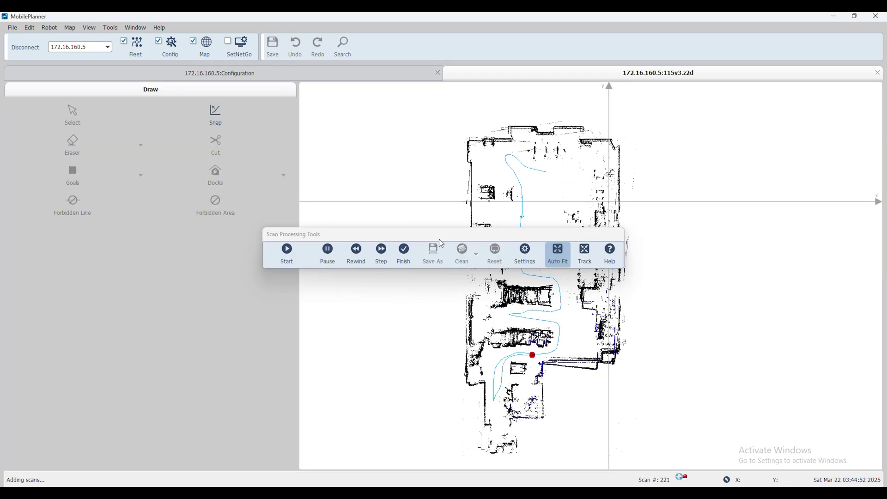
- Move the Scan Processing Tools aside and accept the Registering Scans notice for 115v3
left_click_drag(439, 239, 197, 310)
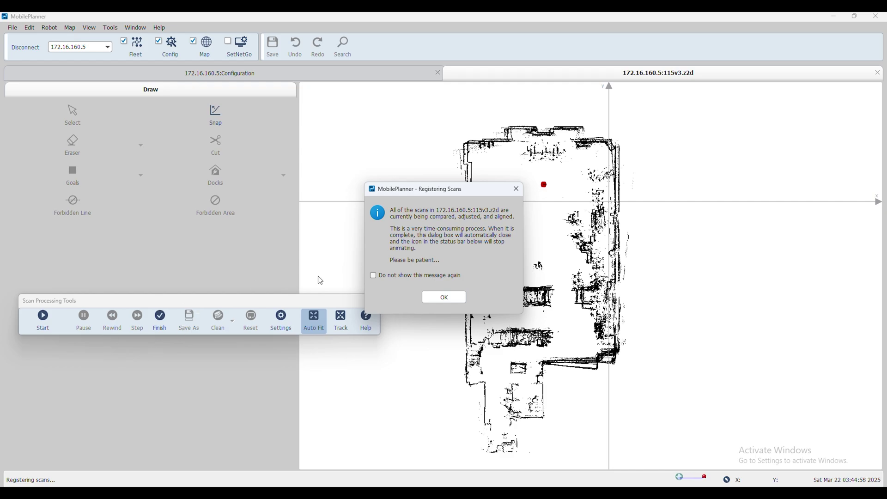
left_click(454, 300)
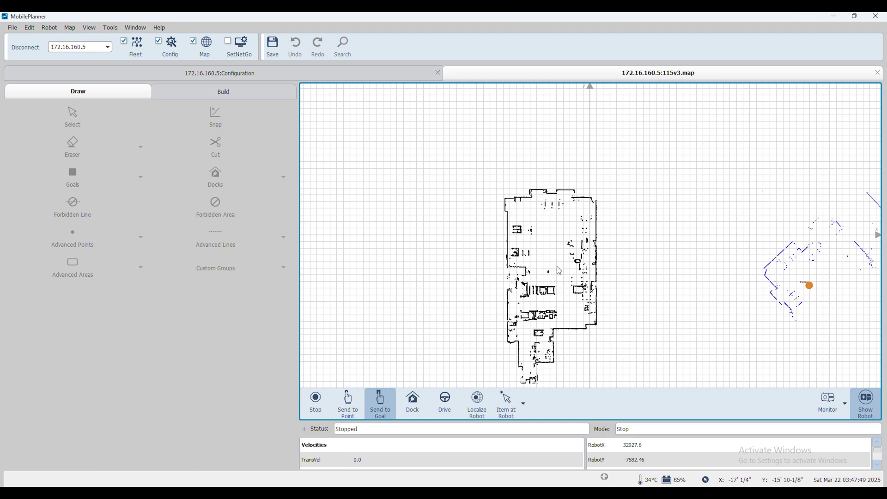
scroll(557, 235, "up", 2)
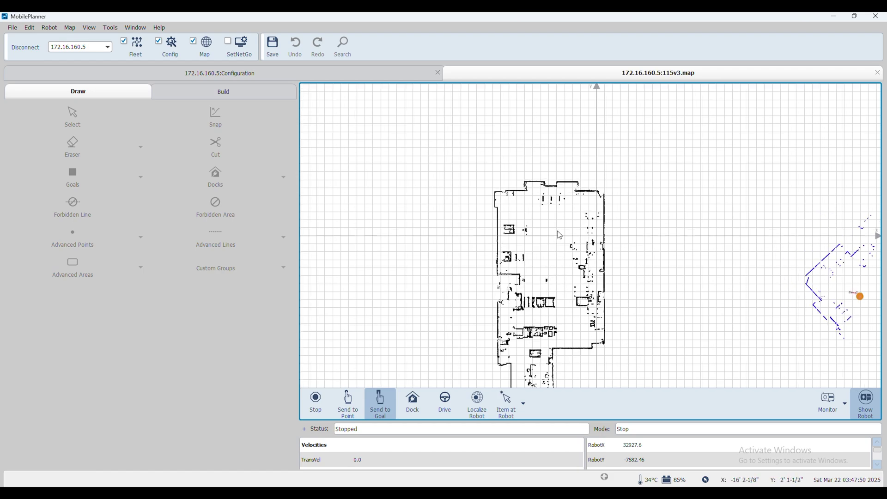
scroll(557, 235, "up", 3)
scroll(557, 235, "up", 2)
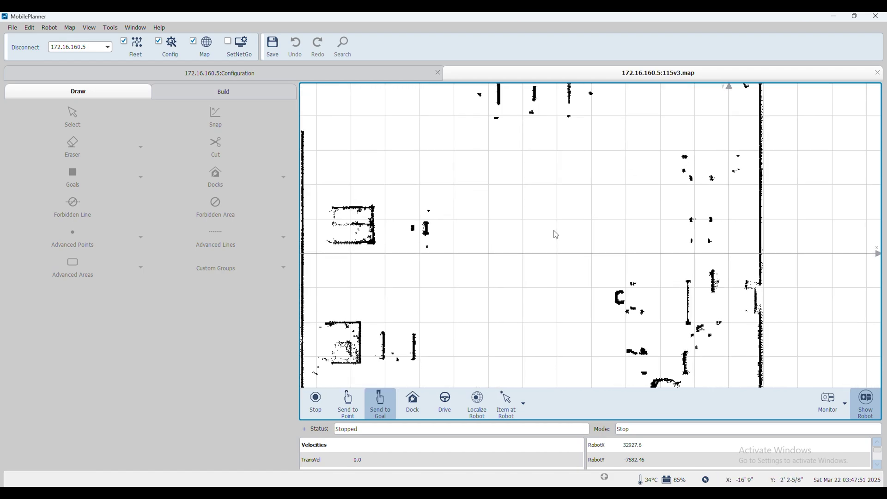
- Begin localizing robot Thing2 by marking its real location so its laser lines up with the walls
left_click(484, 407)
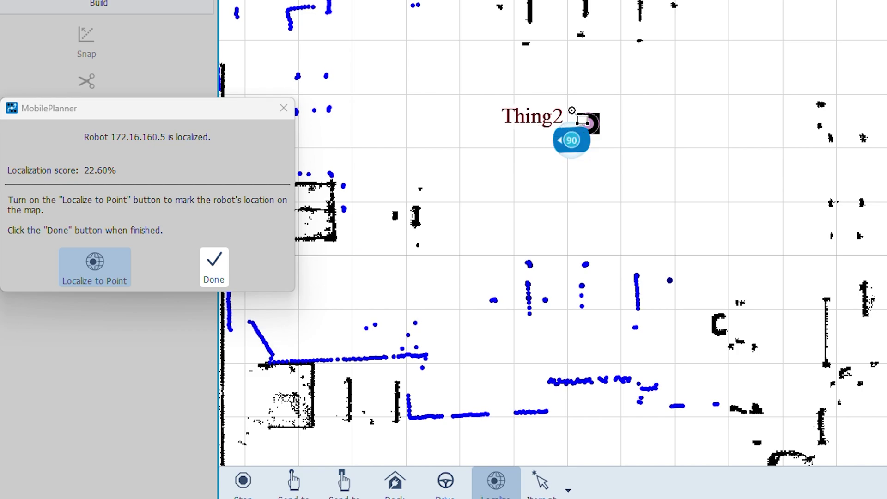
left_click(571, 110)
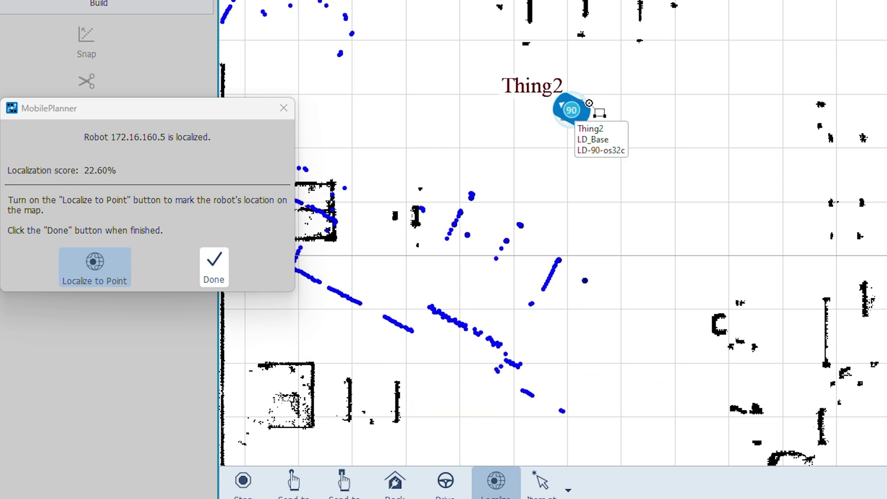
left_click(600, 95)
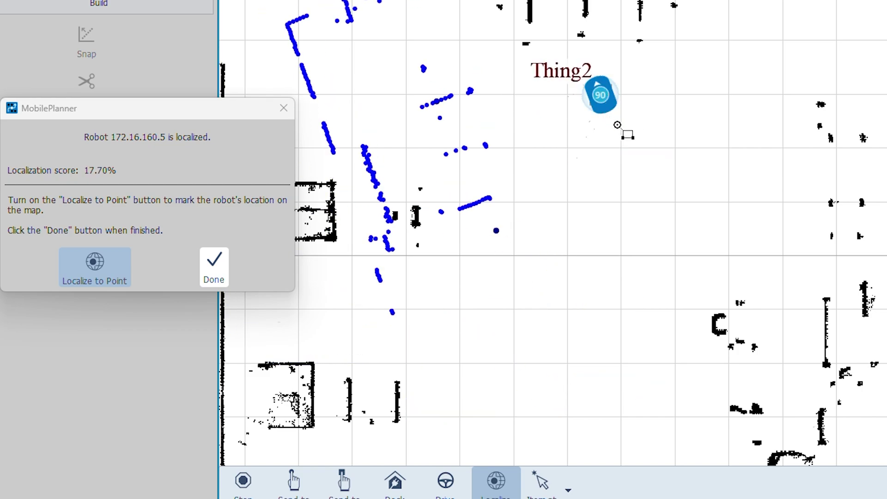
left_click(615, 124)
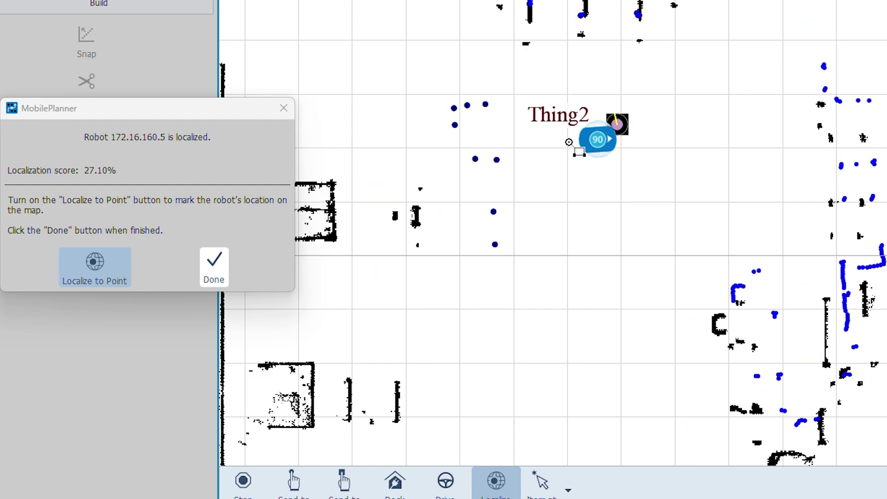
- Refine Thing2's position until the score reaches 70.70% and finish localization with Done
left_click(591, 164)
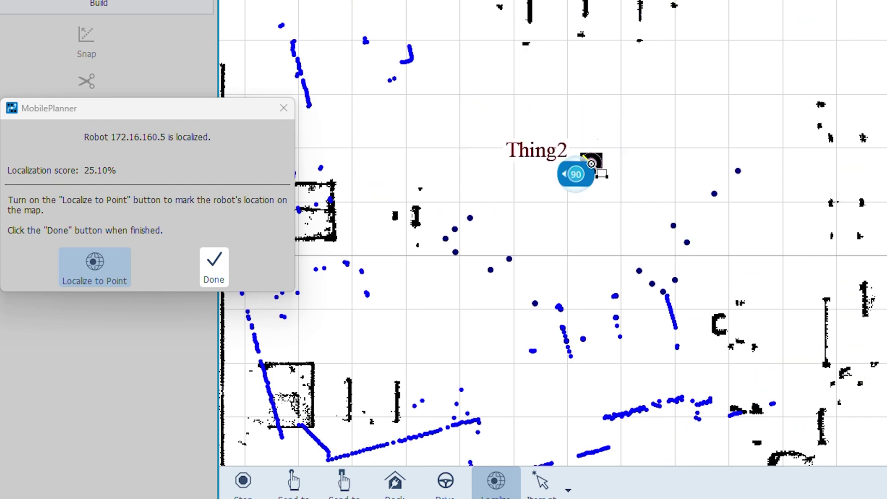
left_click(613, 133)
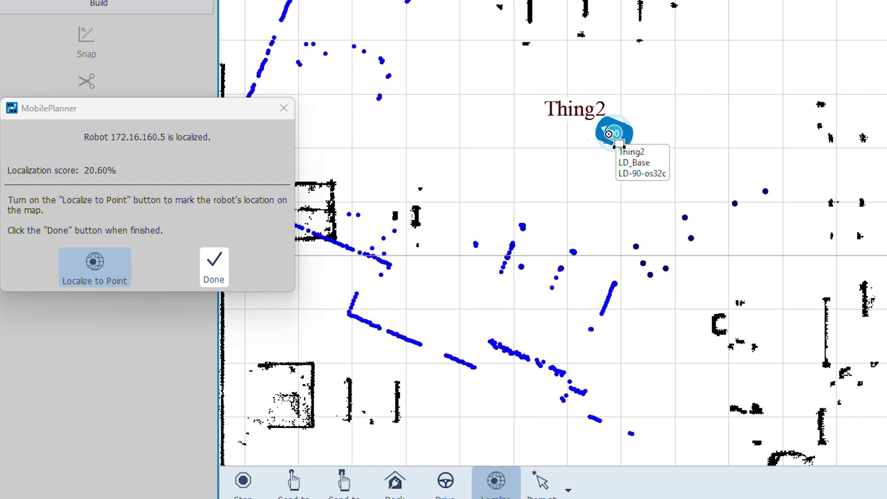
left_click(634, 114)
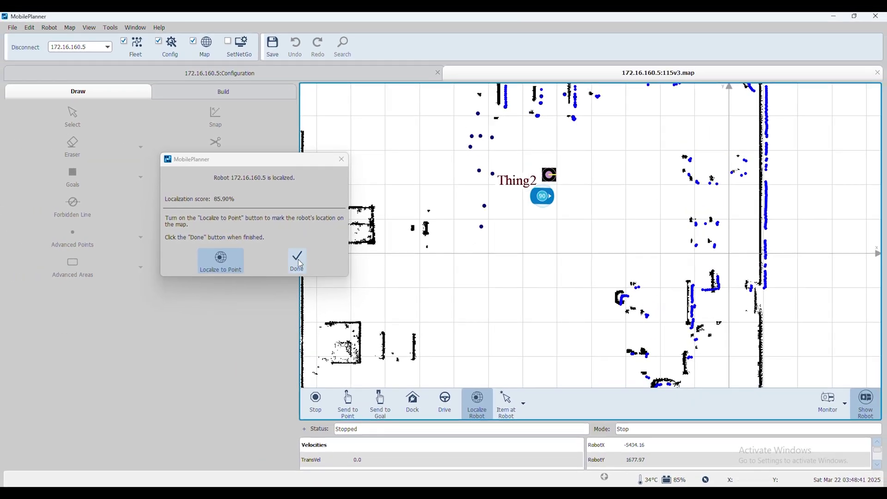
left_click(297, 261)
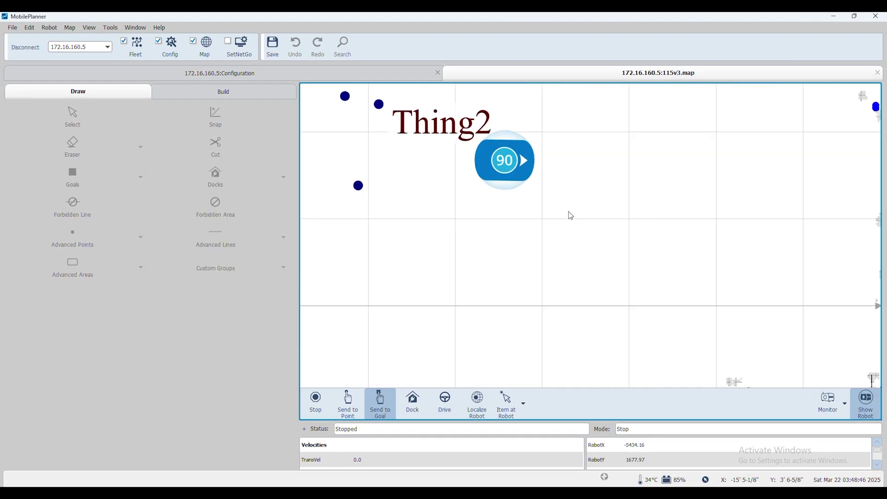
scroll(522, 143, "down", 3)
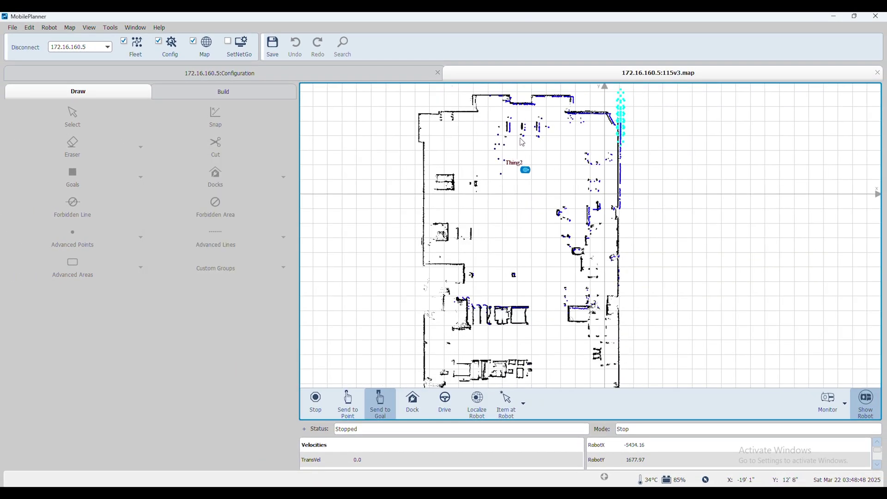
scroll(522, 143, "up", 1)
scroll(533, 159, "up", 1)
scroll(548, 180, "up", 1)
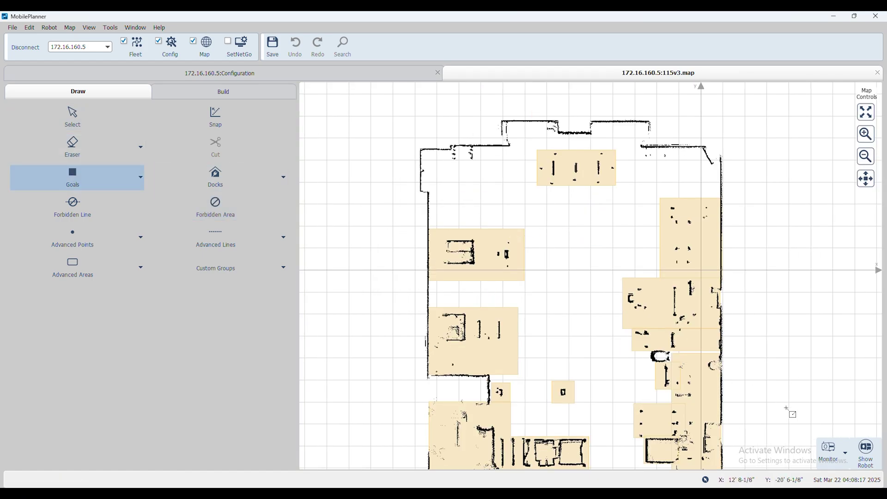
- Place goals Goal7, Goal9 and Goal10 in the open floor between the forbidden areas, confirming each
left_click(555, 217)
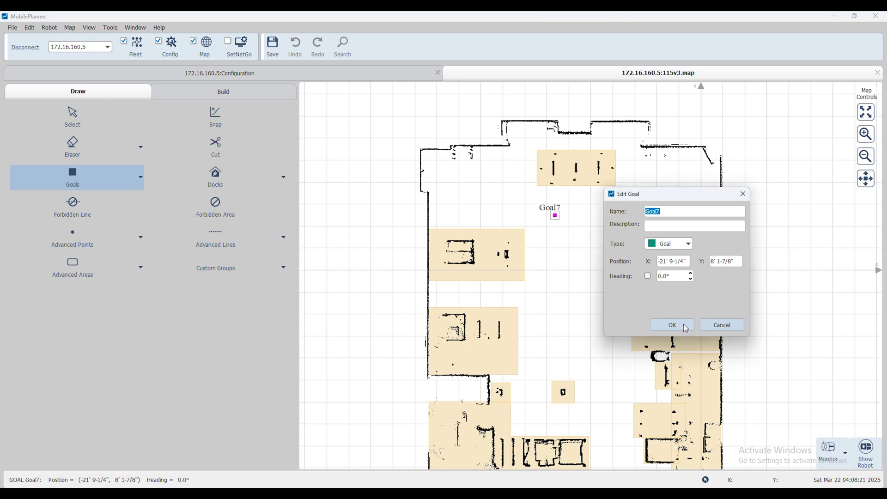
left_click(685, 325)
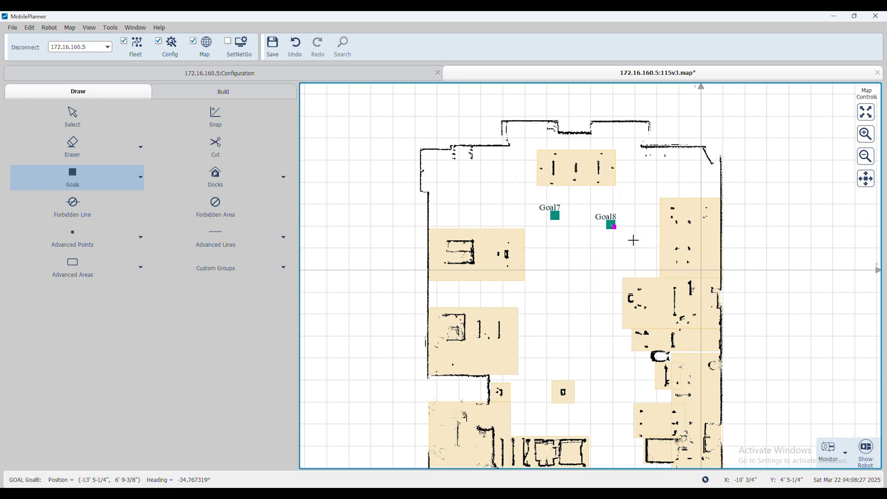
left_click(552, 322)
key("Return")
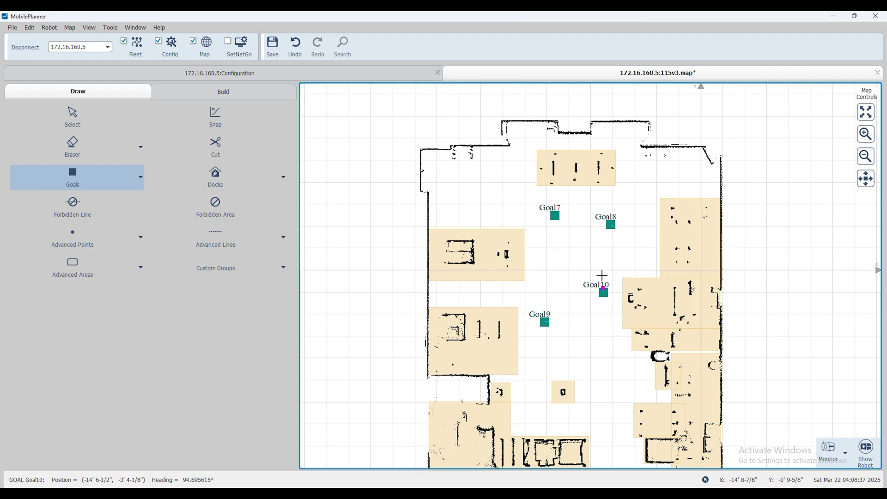
left_click(602, 275)
key("Return")
left_click(222, 91)
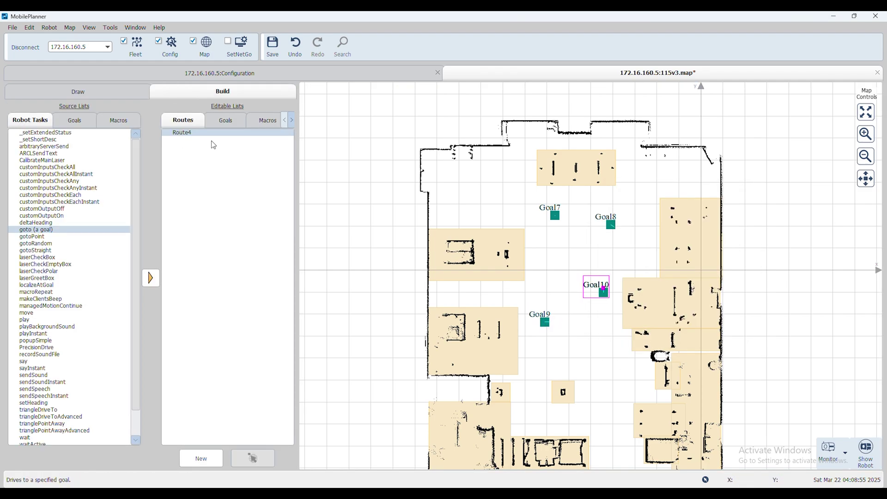
- Add goto tasks to Route4 for Goal7, Goal8, Goal9, Goal10 and back to Goal7
left_click(150, 278)
left_click_drag(421, 99, 312, 96)
type("goal7")
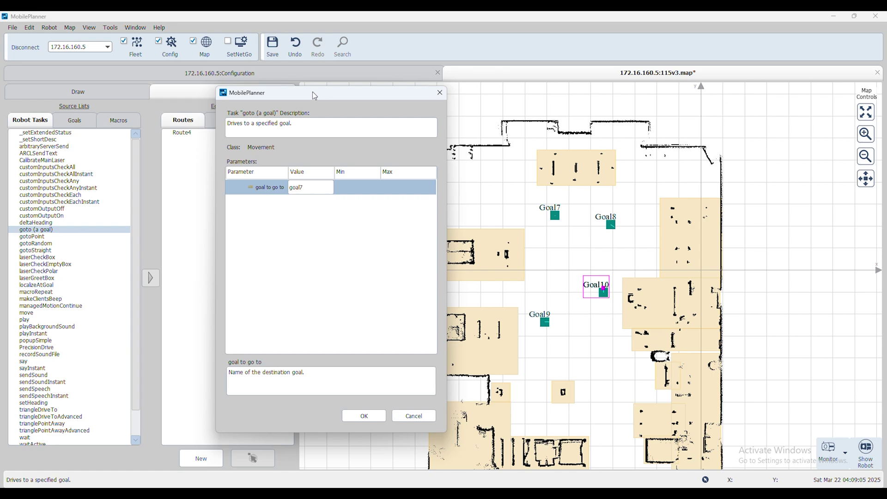
key("Return")
key("Return")
left_click(150, 278)
left_click(301, 187)
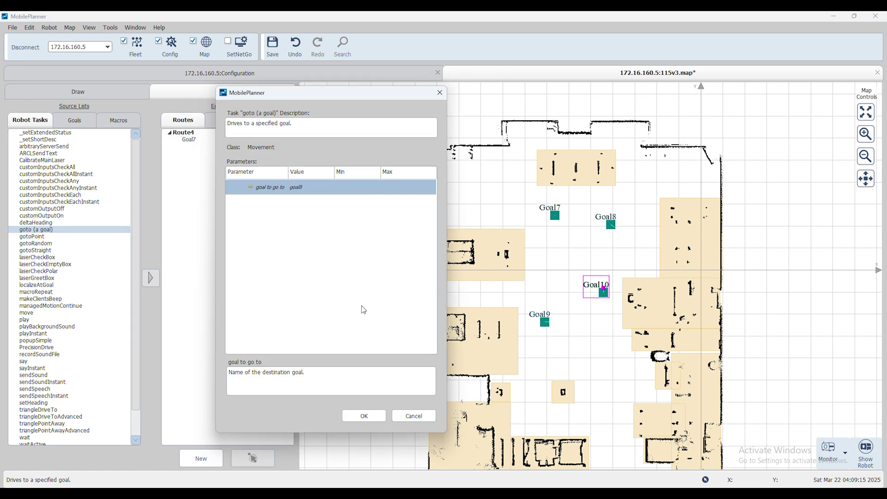
key("Return")
key("Return")
left_click(150, 278)
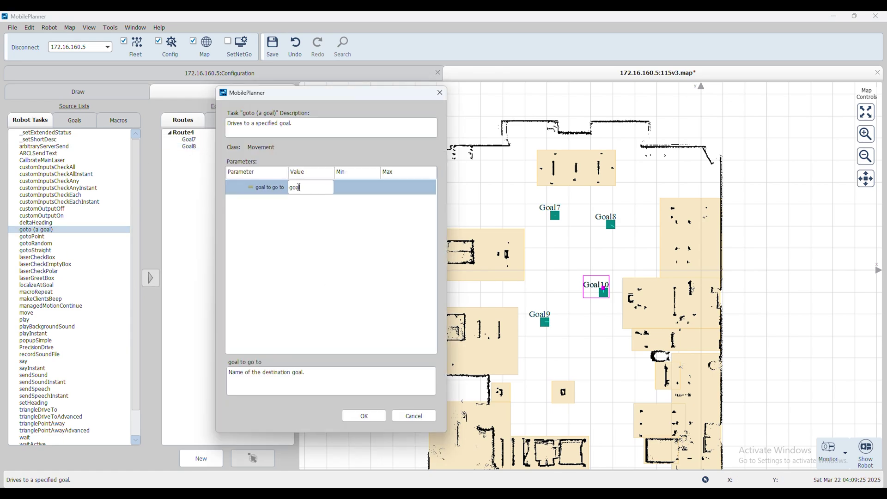
type("9")
key("Return")
key("Return")
key("Return")
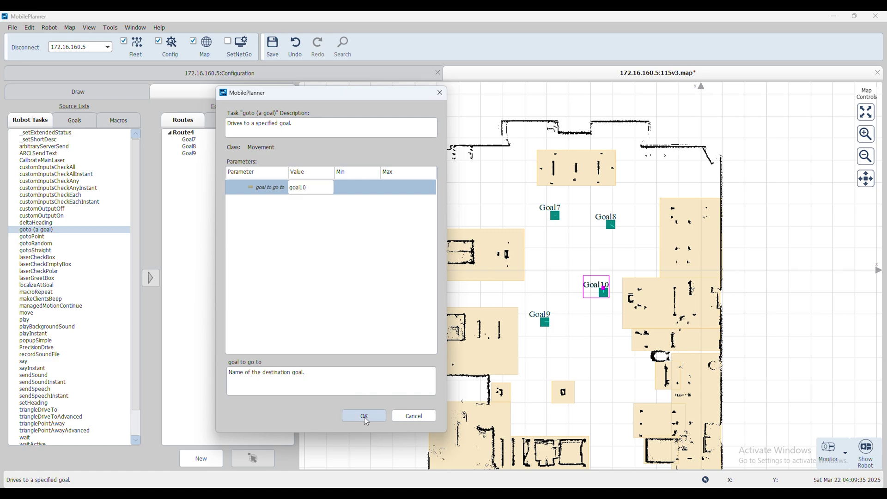
left_click(363, 416)
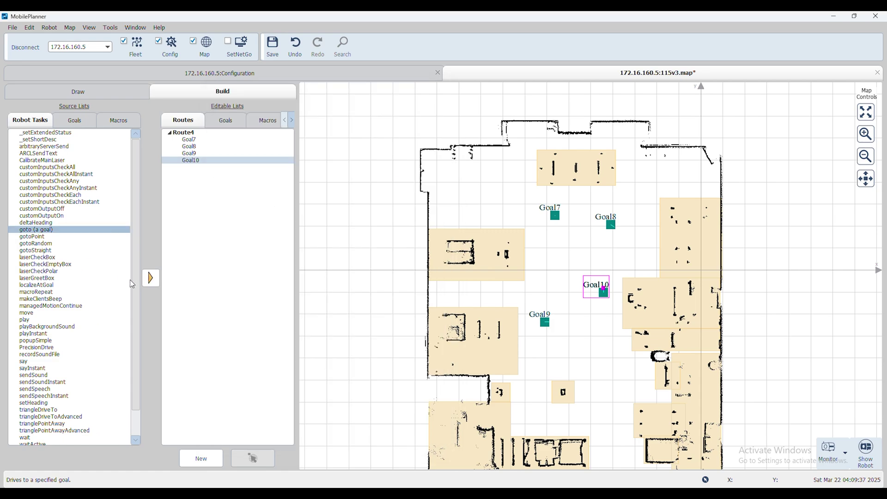
- Save the edited 115v3 map to the robot and confirm the save
left_click(869, 449)
left_click(447, 277)
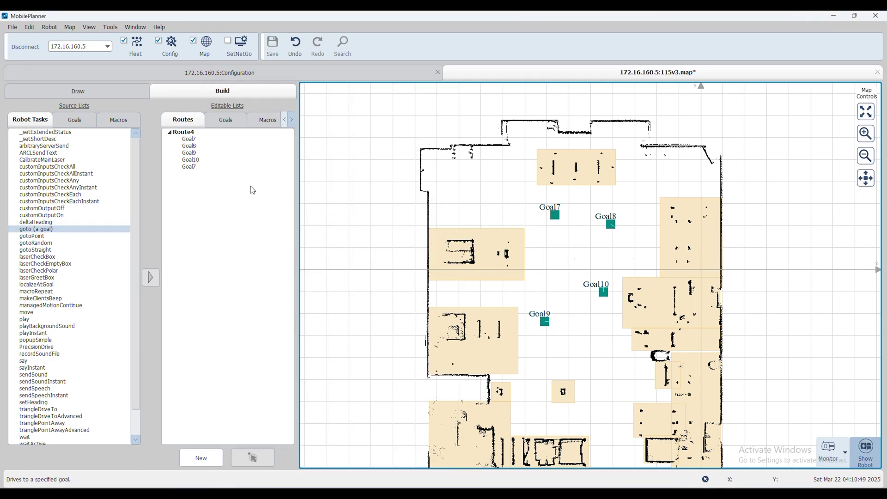
- Dismiss the configuration notice and send Thing2 to Patrol (Once) on Route4 from the Routes list
left_click(414, 276)
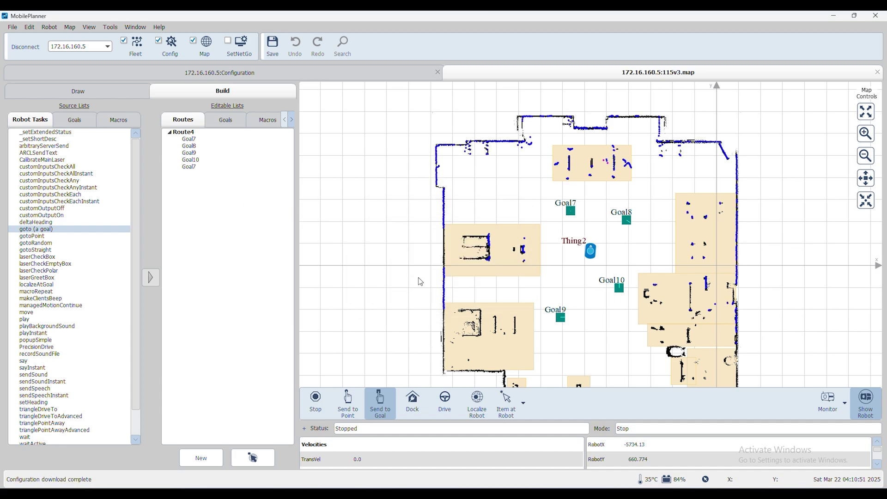
right_click(182, 135)
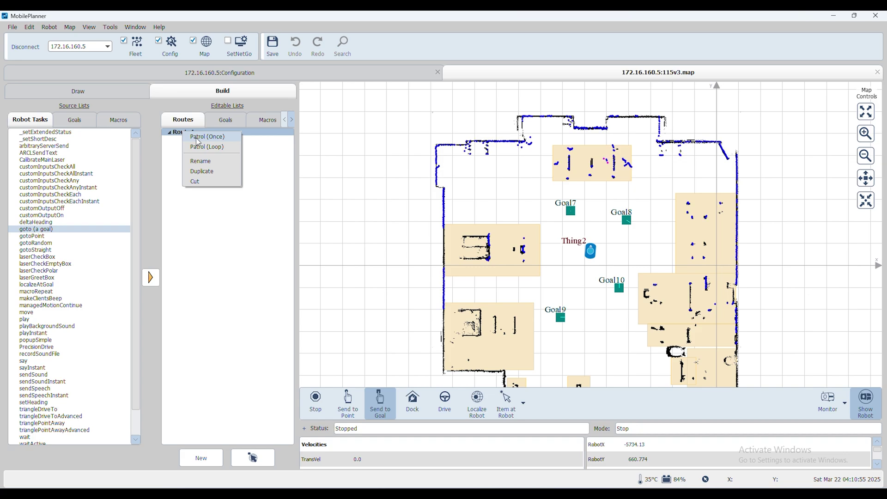
left_click(197, 142)
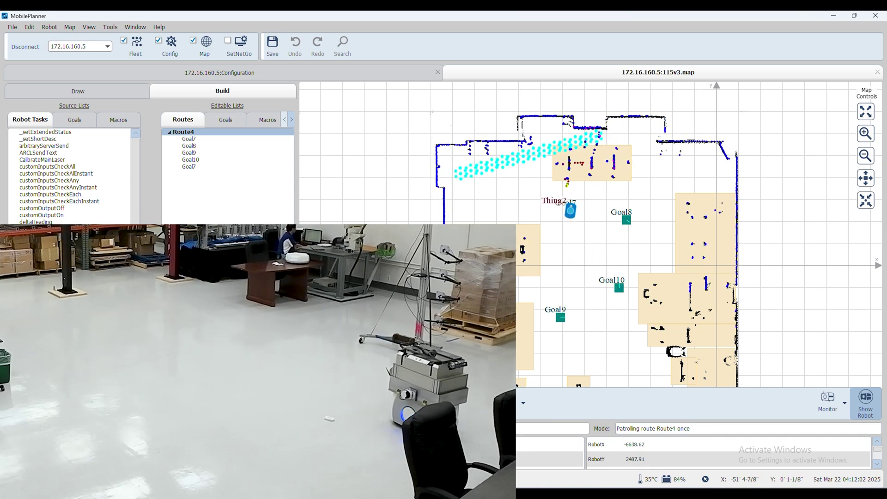
- Switch Thing2 to Patrol (Loop) on Route4 so it patrols continuously
right_click(193, 137)
left_click(210, 151)
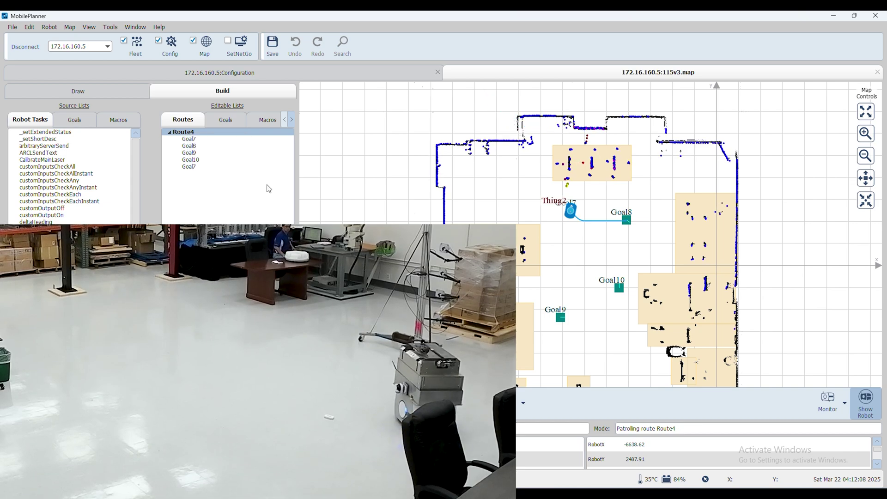